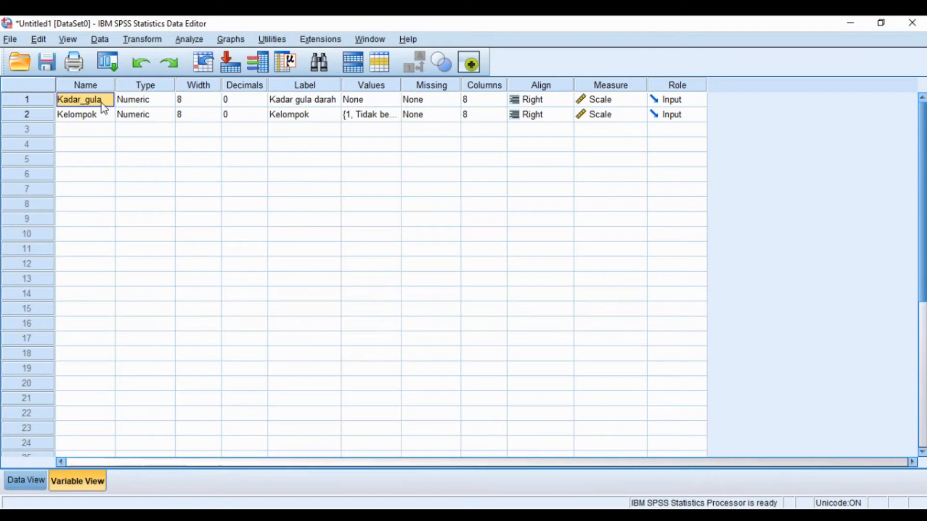
# Step: Examine the definition of the Kadar_gula variable, including its name, type, decimals, label, value labels and missing values
pyautogui.doubleClick(102, 102)
pyautogui.press('Left')
pyautogui.press('Left')
pyautogui.press('Left')
pyautogui.press('Left')
pyautogui.press('Left')
pyautogui.press('Right')
pyautogui.press('Right')
pyautogui.click(248, 98)
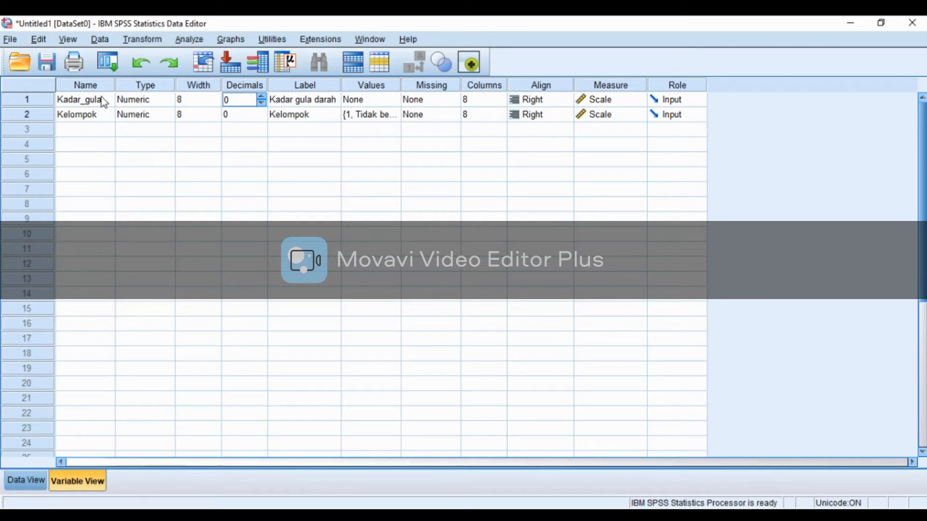
pyautogui.click(285, 102)
pyautogui.click(287, 103)
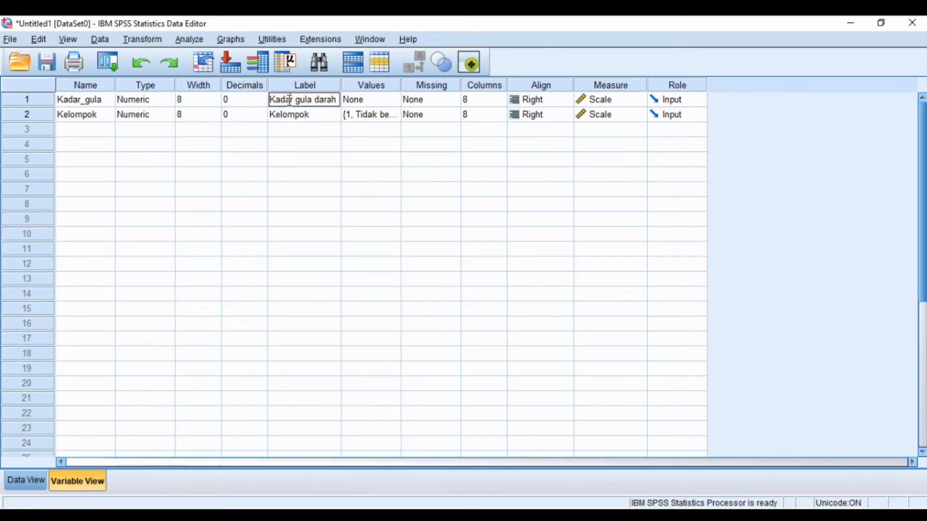
pyautogui.click(369, 101)
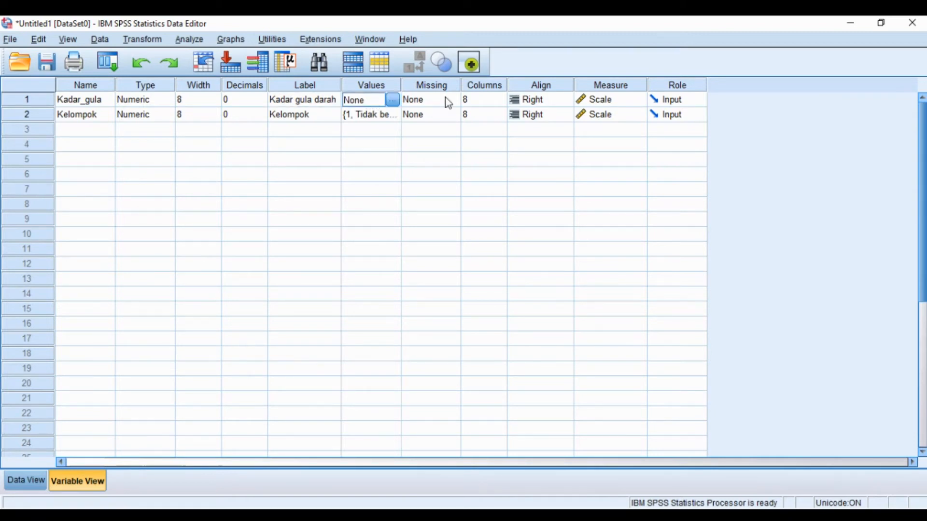
pyautogui.click(449, 103)
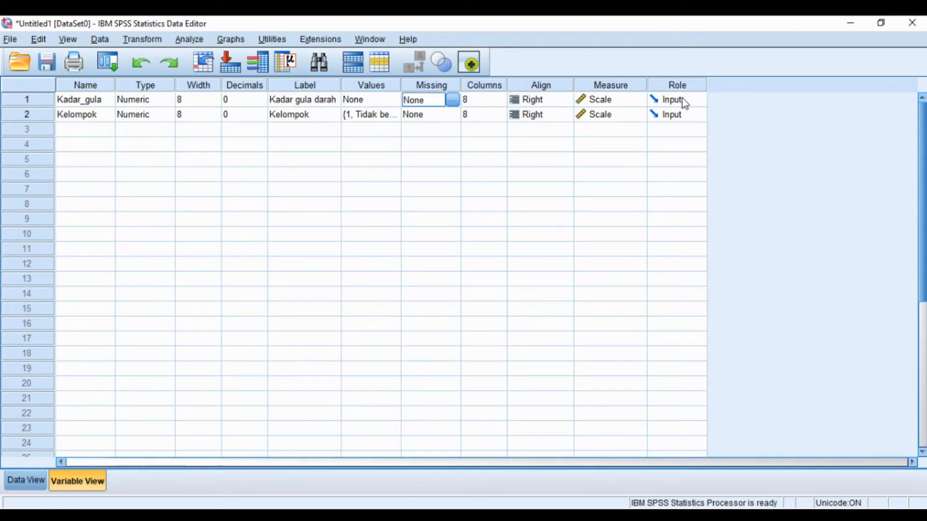
# Step: Examine the name, decimals and label defined for the Kelompok variable
pyautogui.click(87, 118)
pyautogui.click(105, 114)
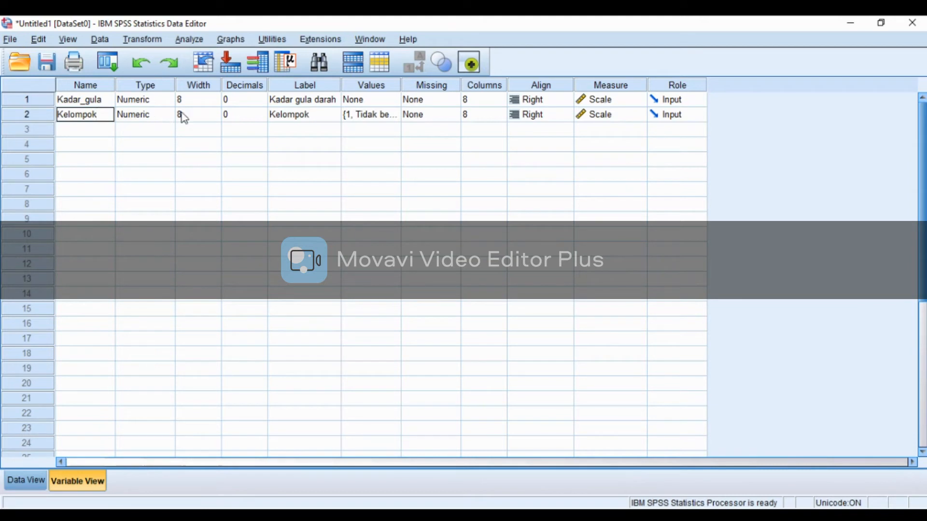
pyautogui.click(252, 115)
pyautogui.click(302, 115)
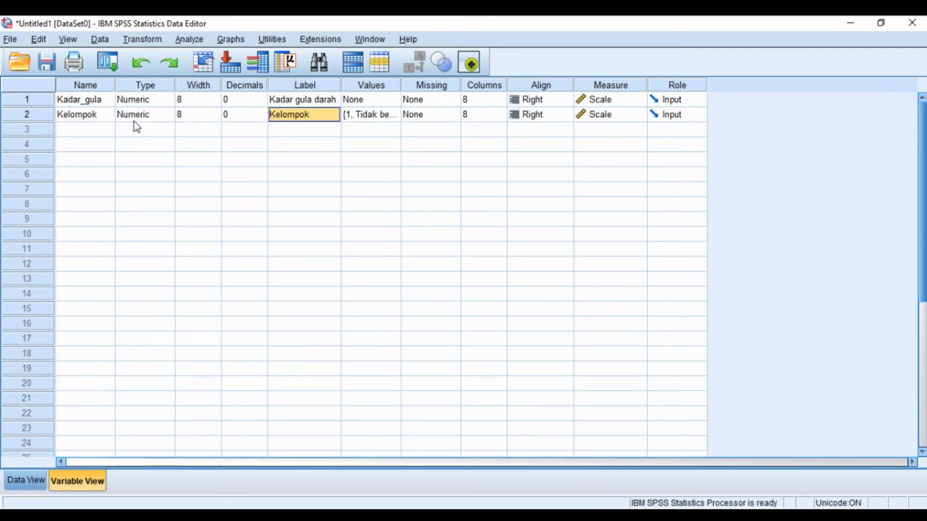
# Step: Open the value labels of Kelompok, try 1 and 2 as value entries, clear each one and close the dialog
pyautogui.click(385, 119)
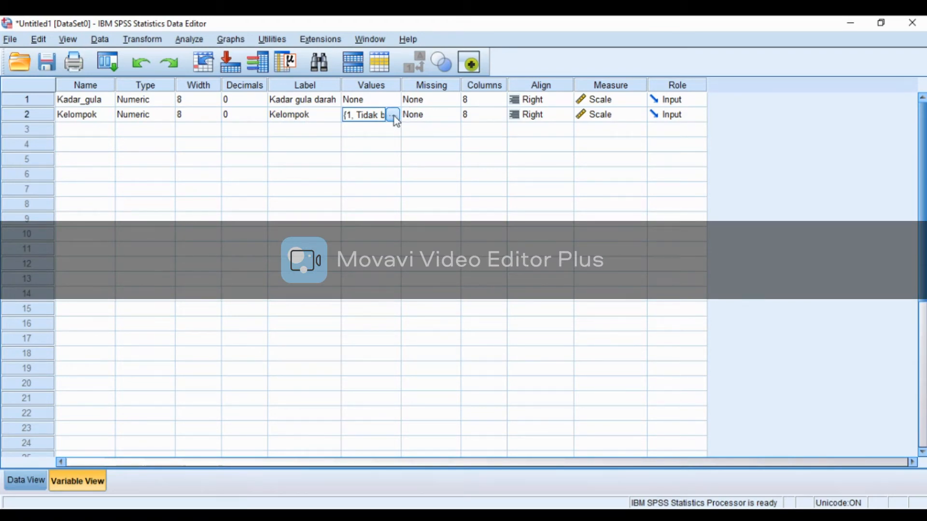
pyautogui.click(392, 114)
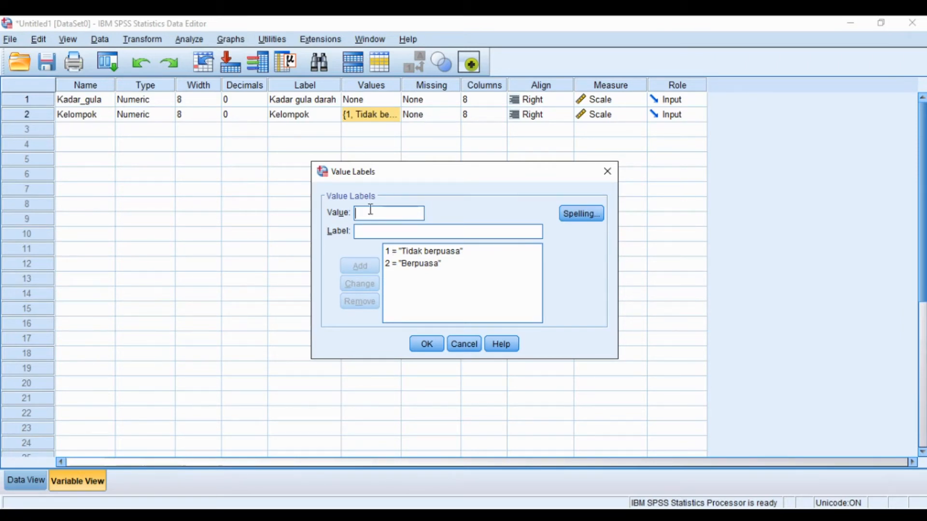
pyautogui.write('1')
pyautogui.moveTo(375, 216); pyautogui.dragTo(357, 215)
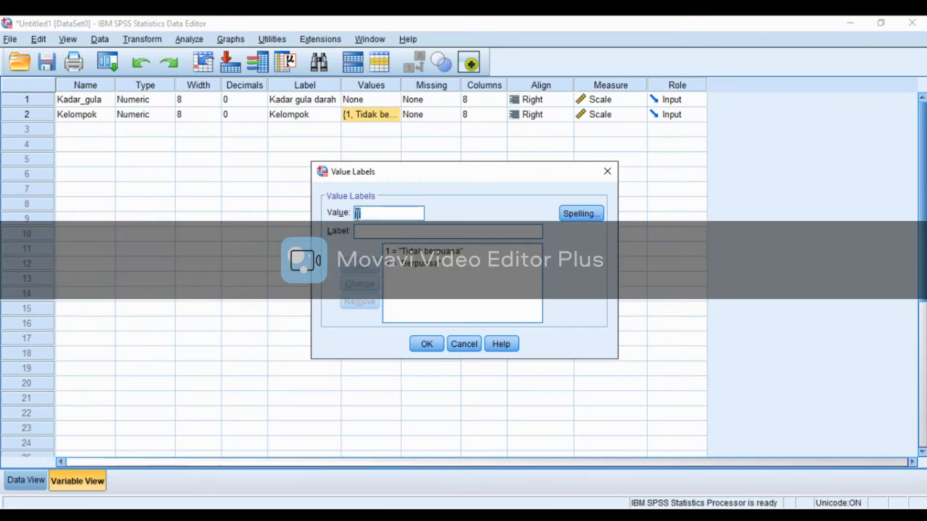
pyautogui.press('BackSpace')
pyautogui.click(366, 232)
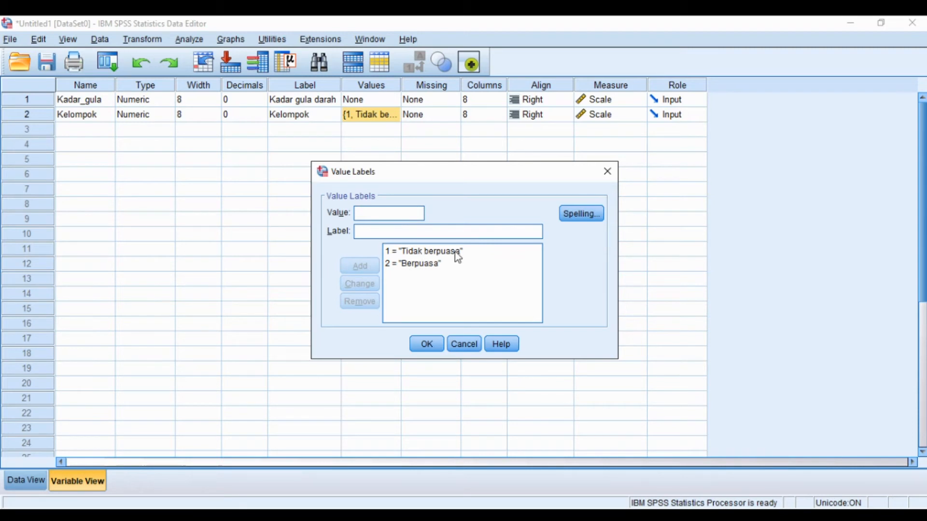
pyautogui.click(358, 213)
pyautogui.write('2')
pyautogui.moveTo(389, 211); pyautogui.dragTo(332, 218)
pyautogui.press('BackSpace')
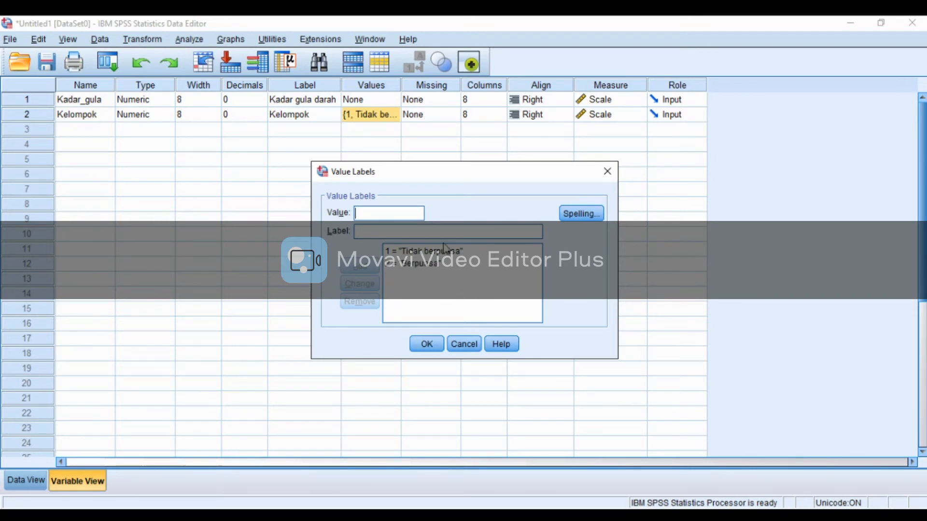
pyautogui.click(428, 345)
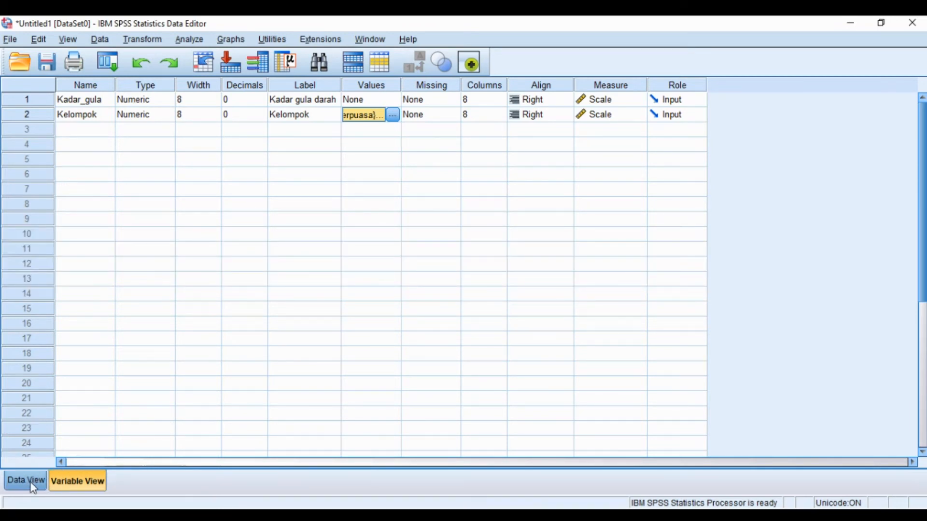
# Step: Examine the Kadar_gula and Kelompok data from the first case through case 25
pyautogui.click(33, 483)
pyautogui.scroll(3, 813, 199)
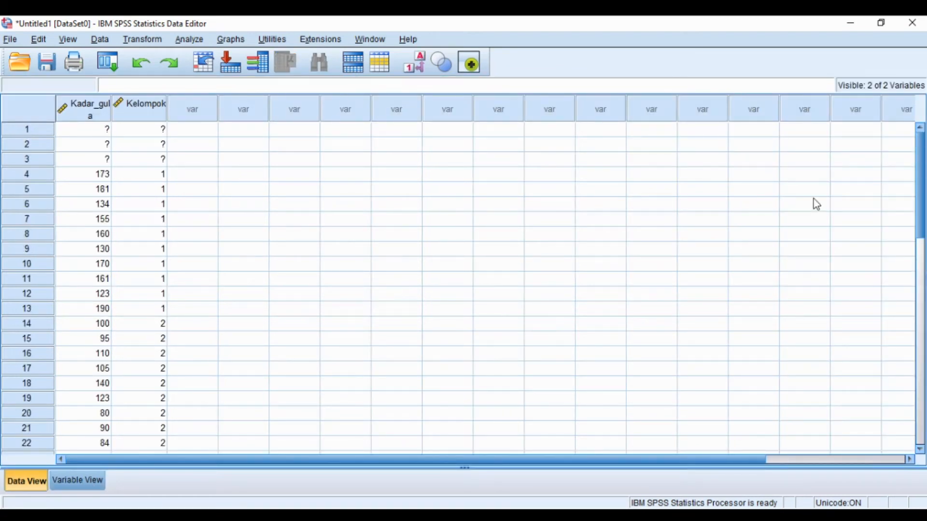
pyautogui.click(80, 128)
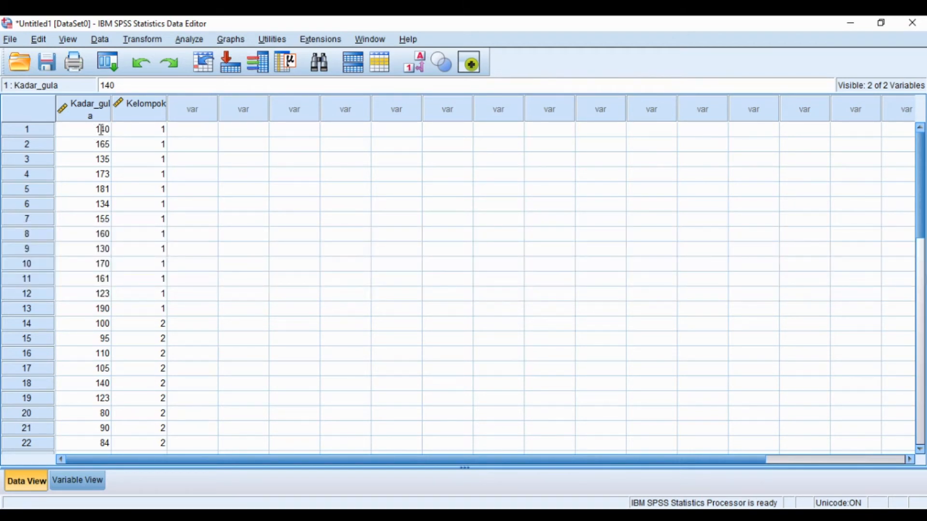
pyautogui.click(147, 132)
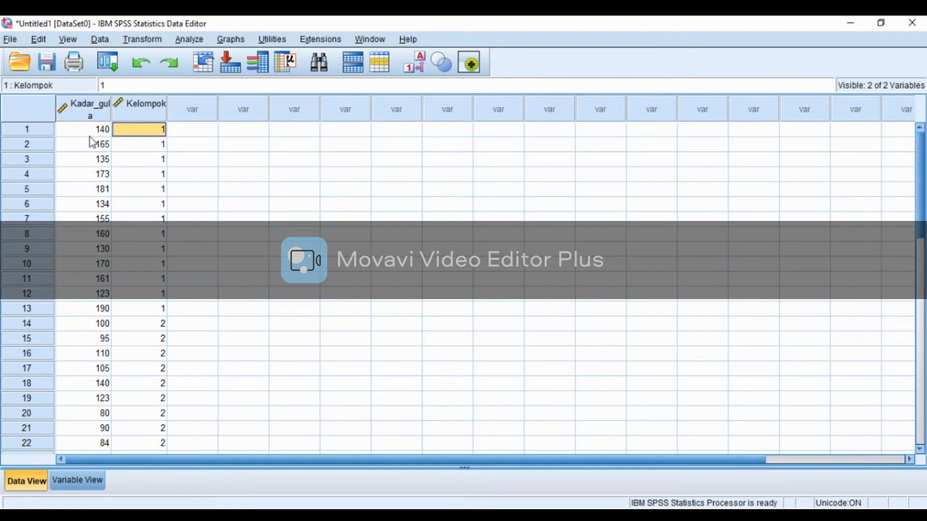
pyautogui.scroll(-4, 75, 375)
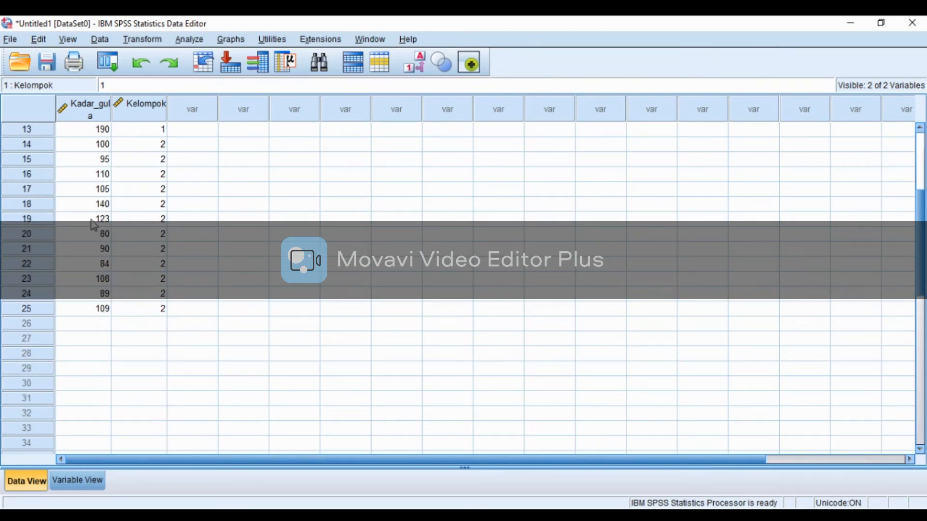
pyautogui.scroll(4, 94, 225)
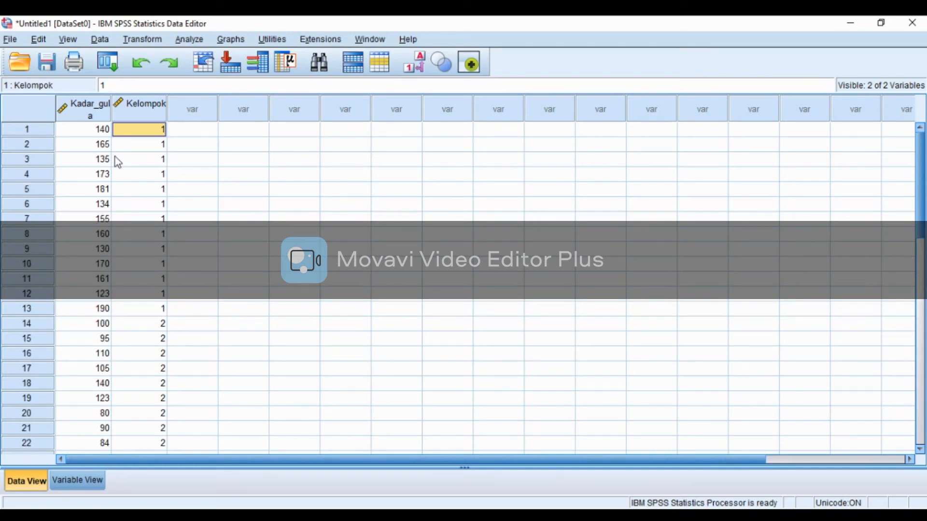
pyautogui.scroll(-3, 107, 230)
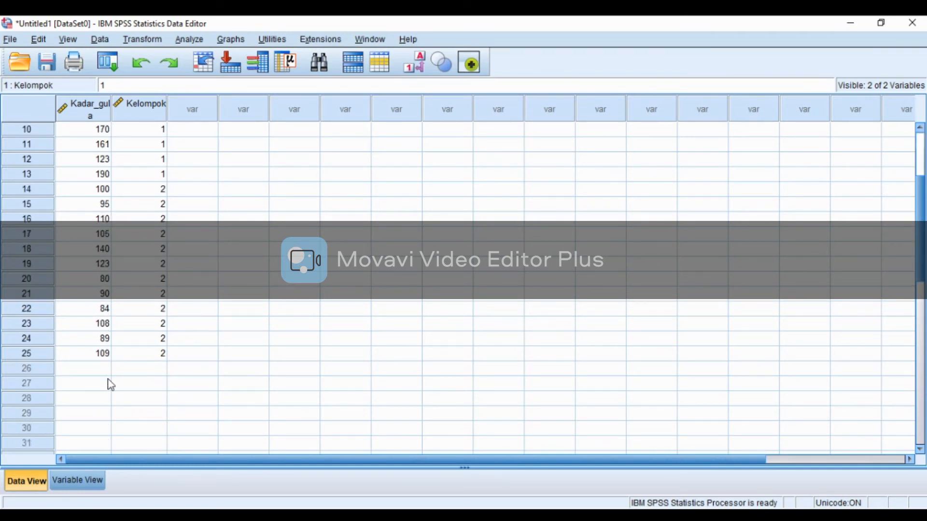
pyautogui.click(109, 359)
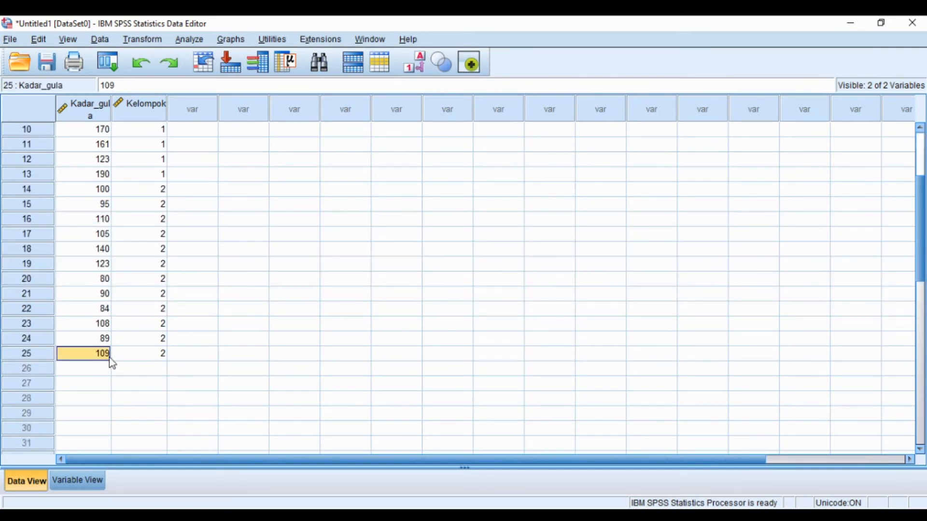
pyautogui.click(141, 358)
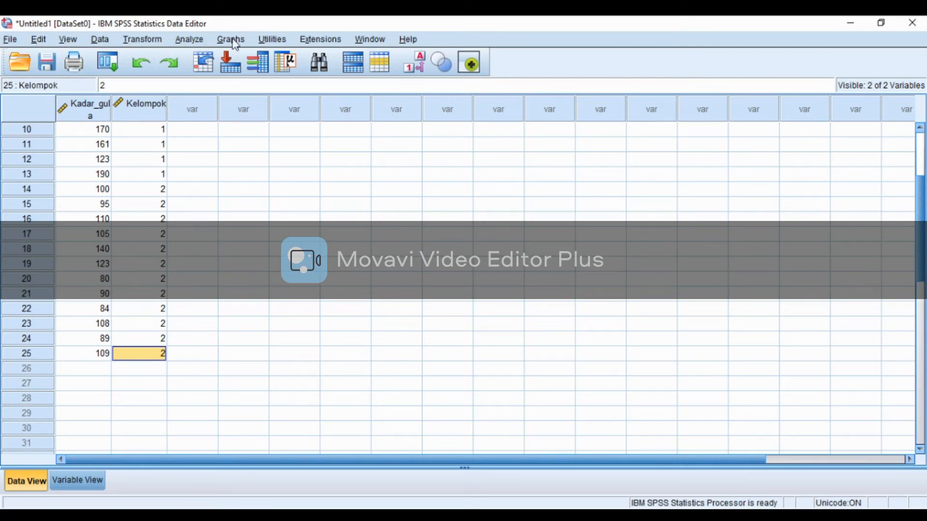
# Step: Open the legacy nonparametric test for two independent samples and remove its existing test variable and grouping variable
pyautogui.click(190, 39)
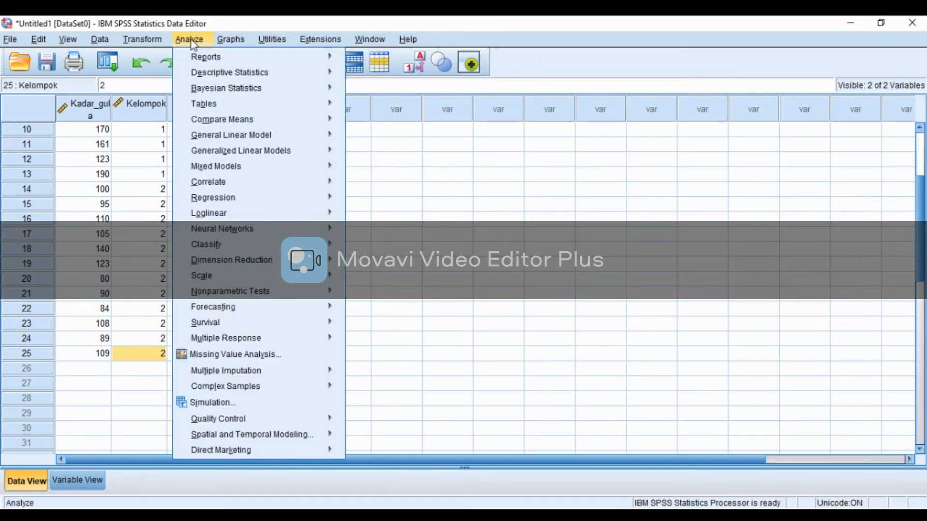
pyautogui.moveTo(254, 296)
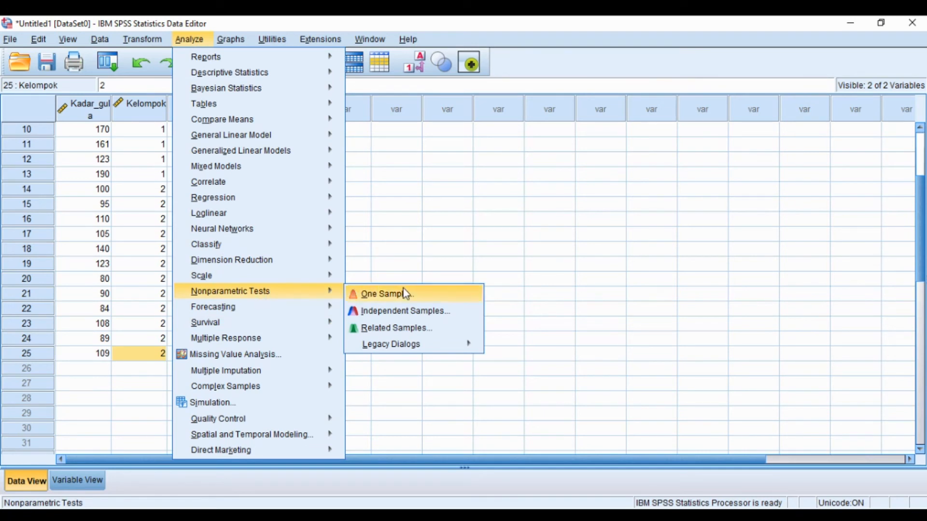
pyautogui.moveTo(415, 350)
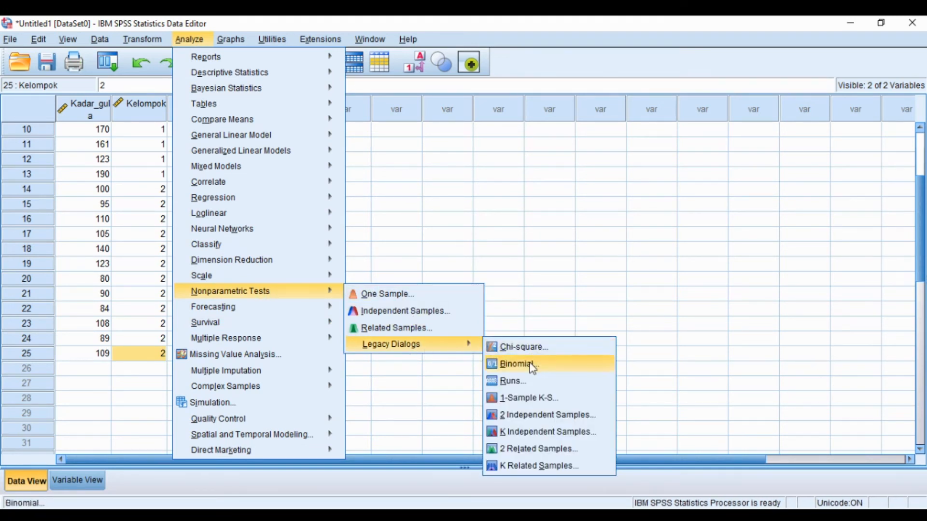
pyautogui.click(542, 416)
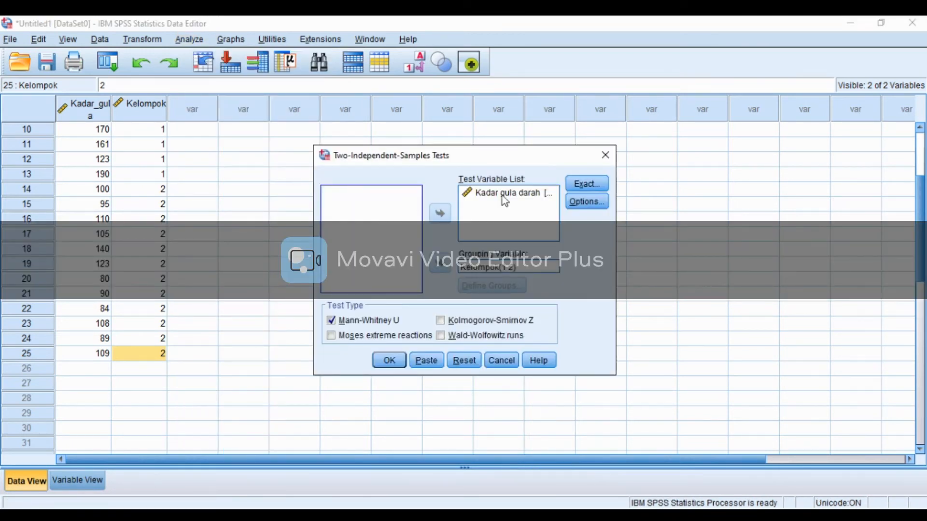
pyautogui.click(505, 196)
pyautogui.click(440, 213)
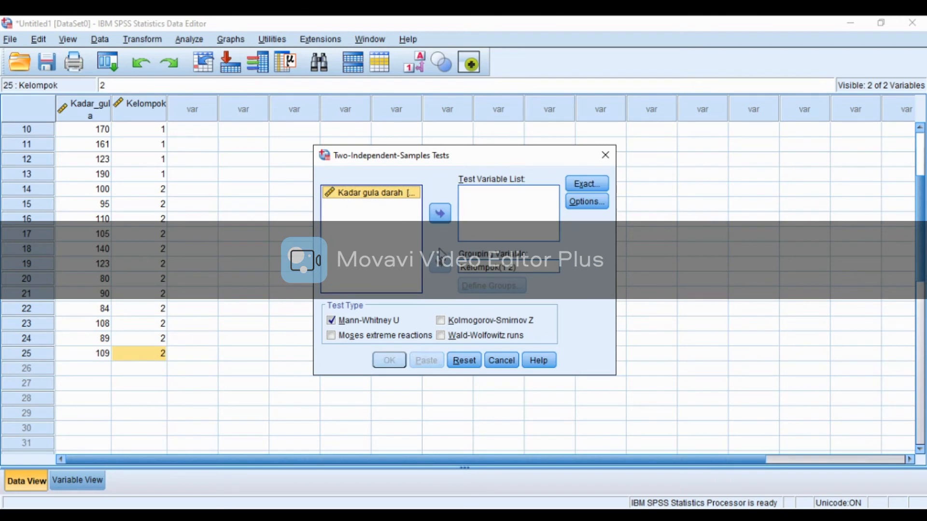
pyautogui.click(475, 269)
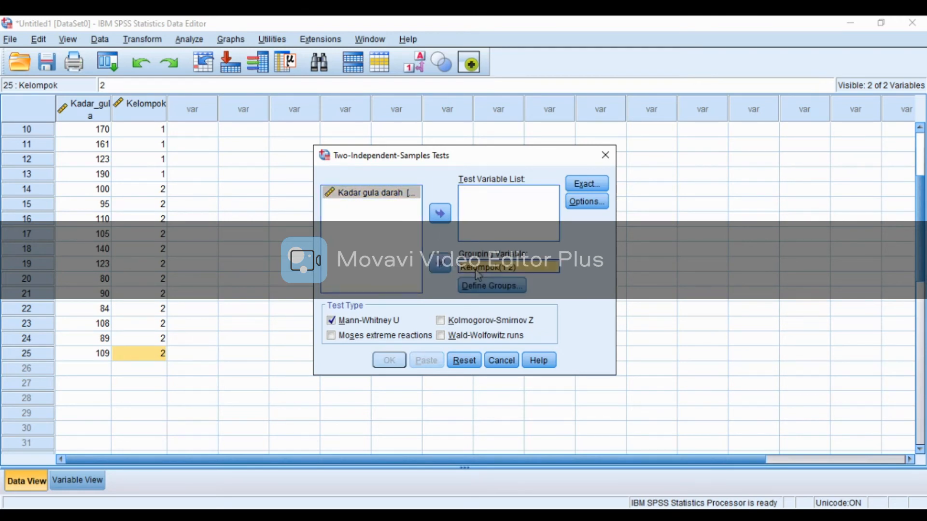
pyautogui.click(439, 264)
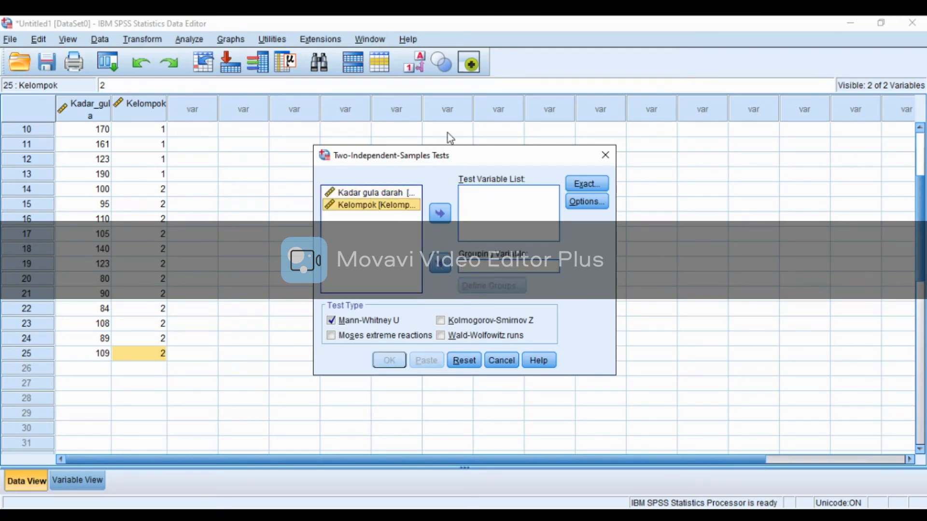
# Step: Assign Kadar gula darah as the test variable and Kelompok as the grouping variable
pyautogui.click(380, 194)
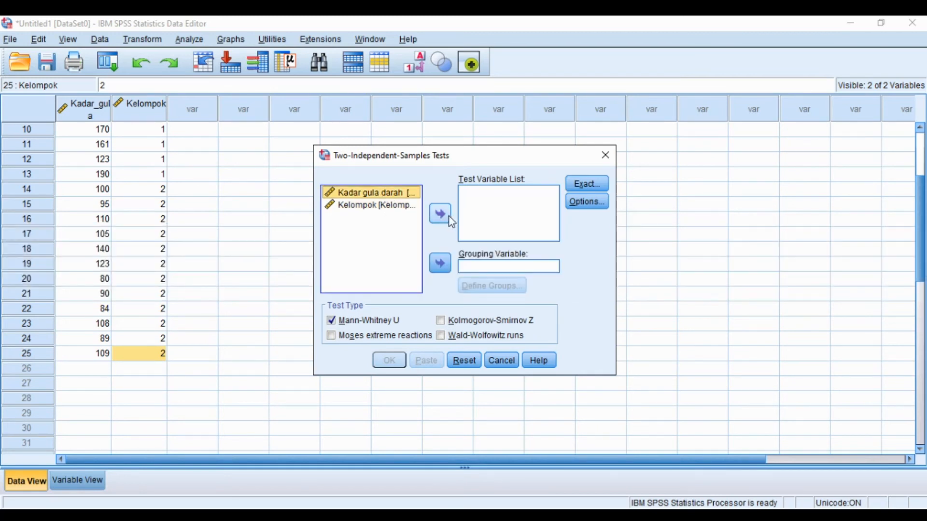
pyautogui.click(439, 214)
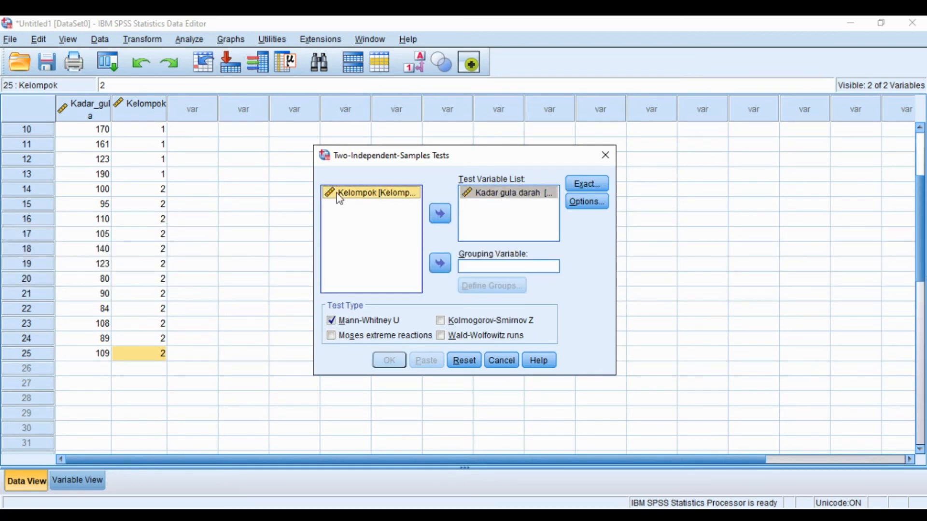
pyautogui.click(440, 263)
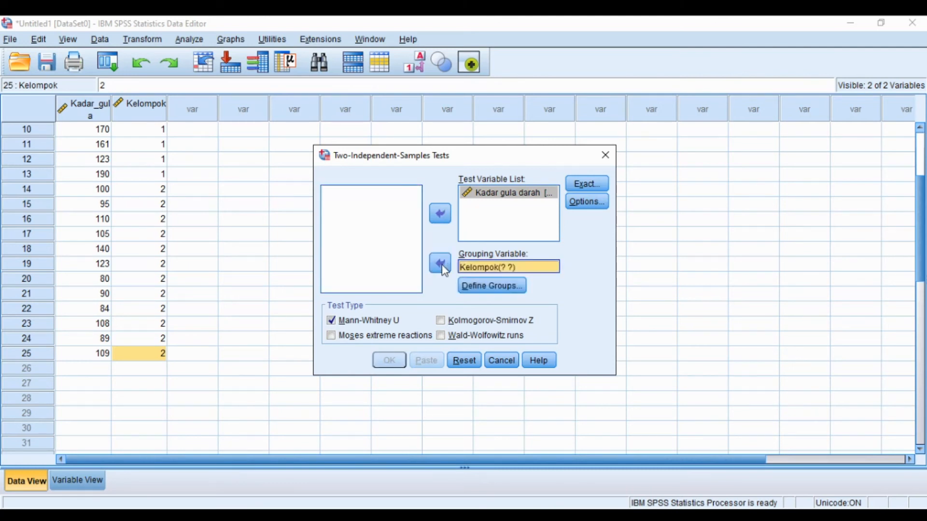
# Step: Define the Kelompok groups as 1 and 2 and run the Mann-Whitney U test
pyautogui.click(504, 288)
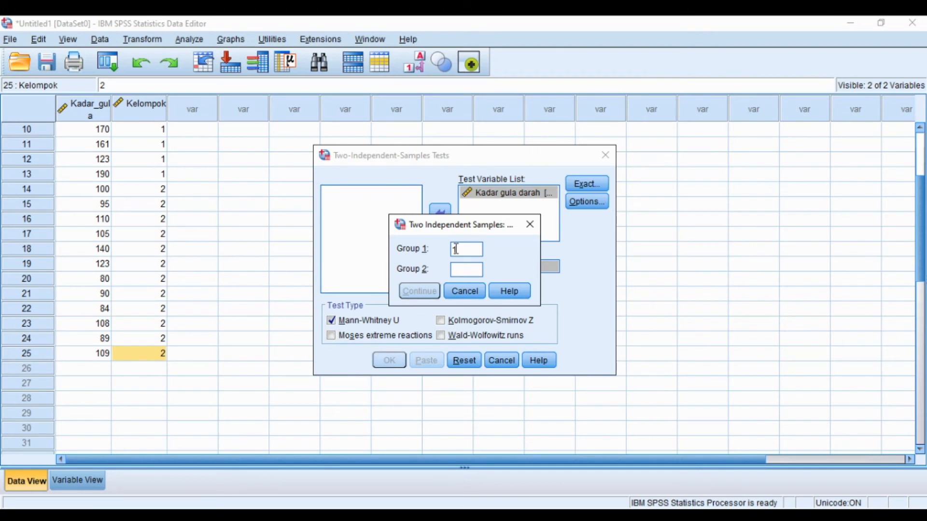
pyautogui.click(467, 265)
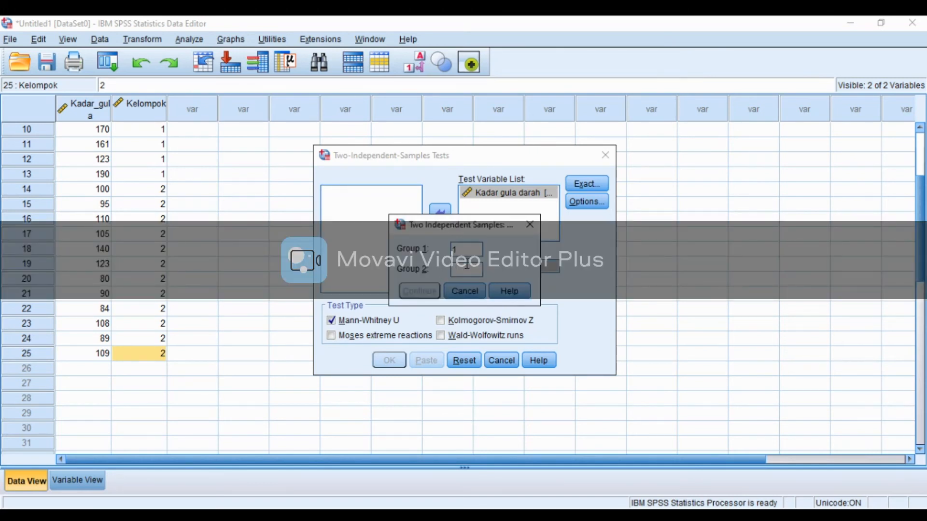
pyautogui.write('2')
pyautogui.click(419, 291)
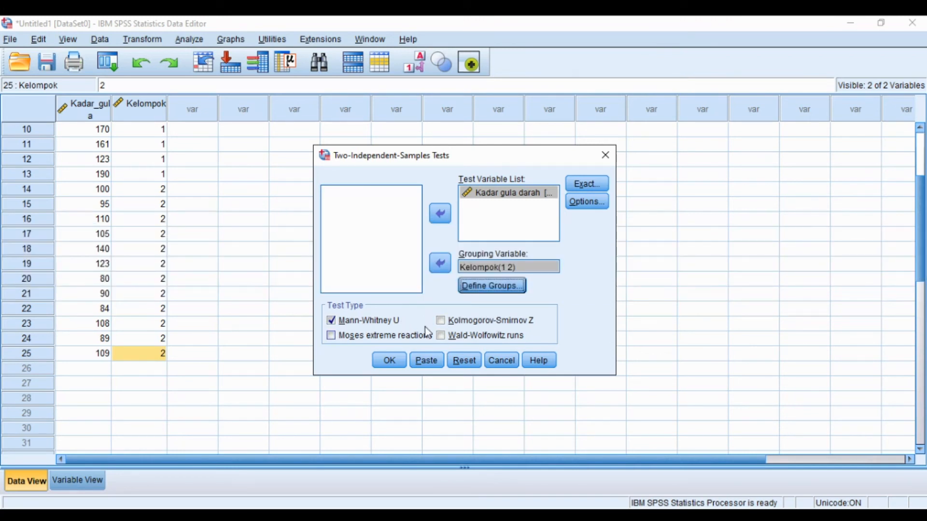
pyautogui.click(388, 359)
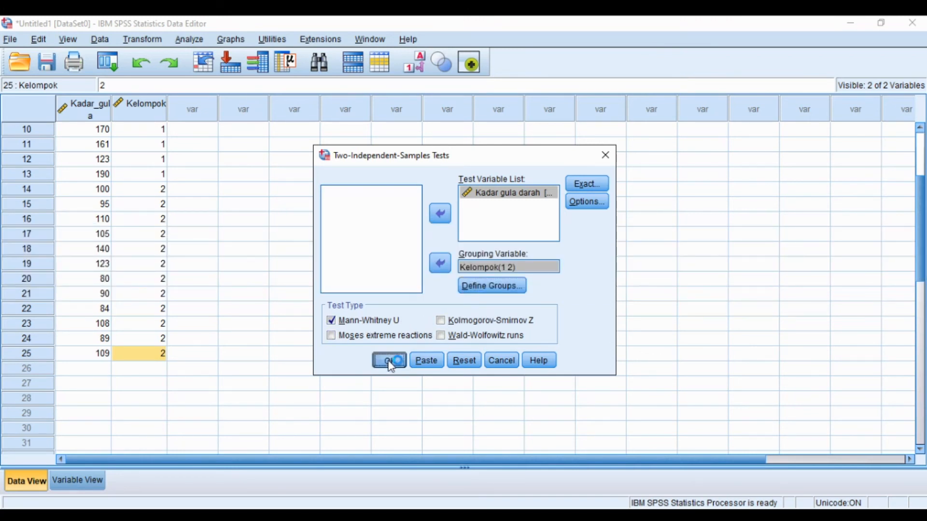